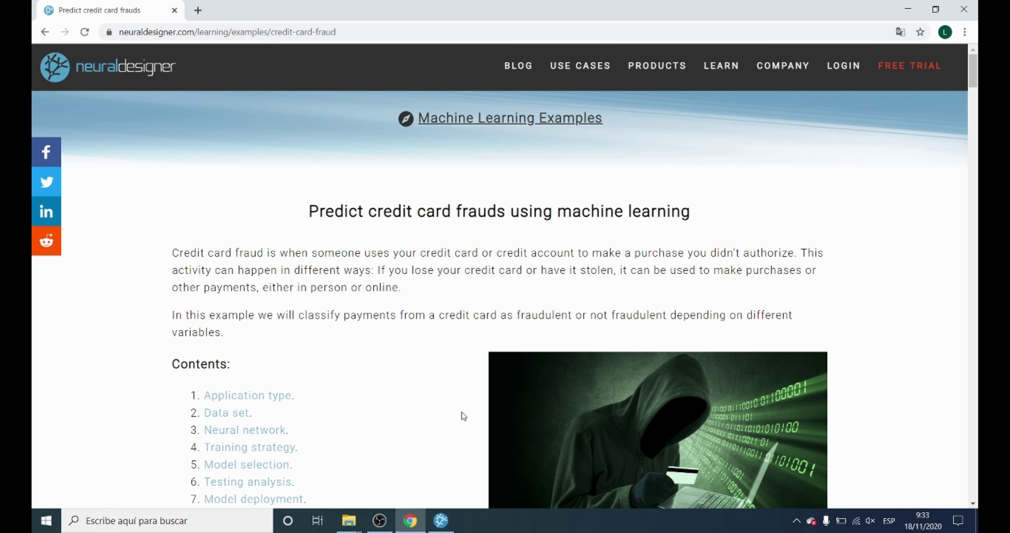
# Step: Download and open creditcard-fraud.csv from the example page's '2. Data set' section
pyautogui.scroll(-12, 463, 416)
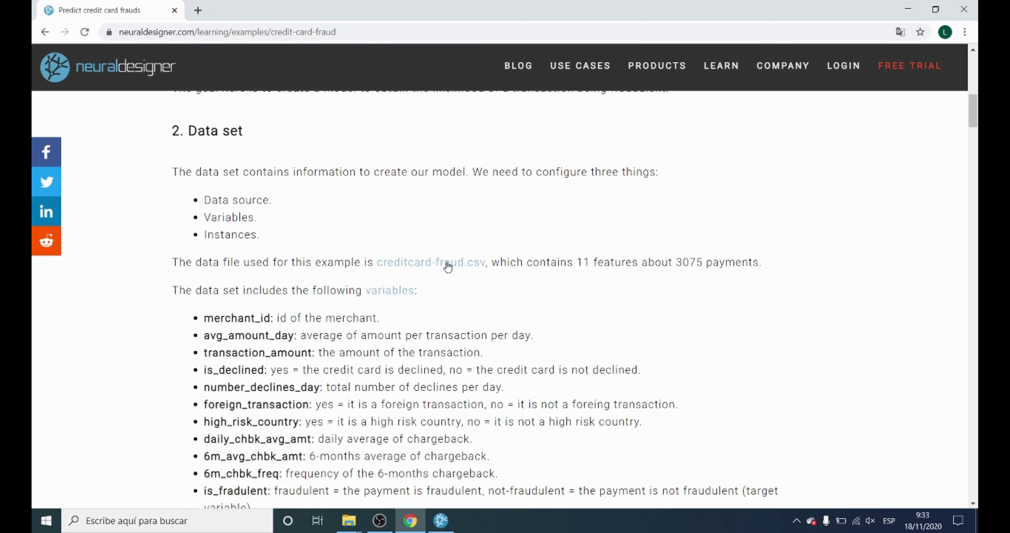
pyautogui.click(448, 263)
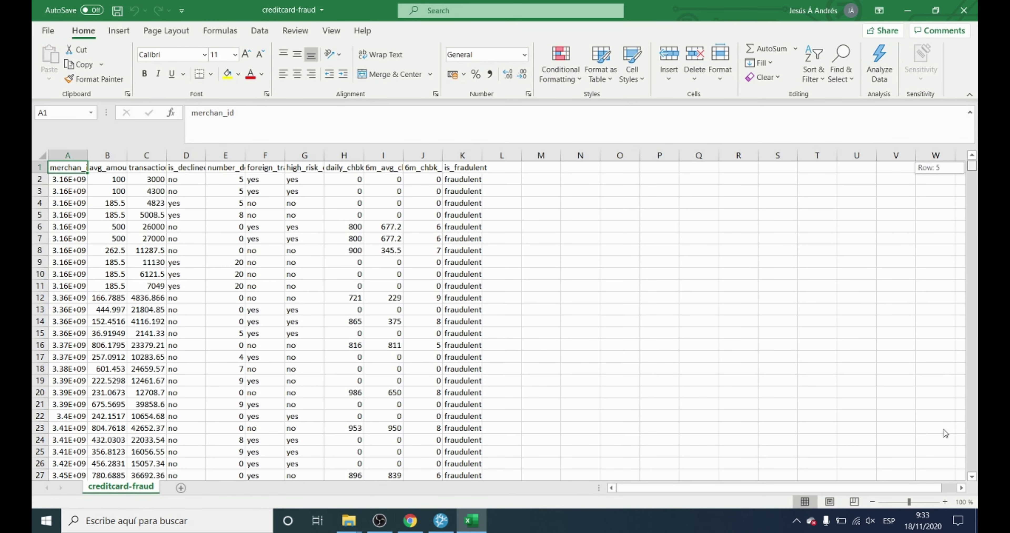
pyautogui.moveTo(971, 166); pyautogui.dragTo(971, 470)
pyautogui.scroll(-2, 353, 431)
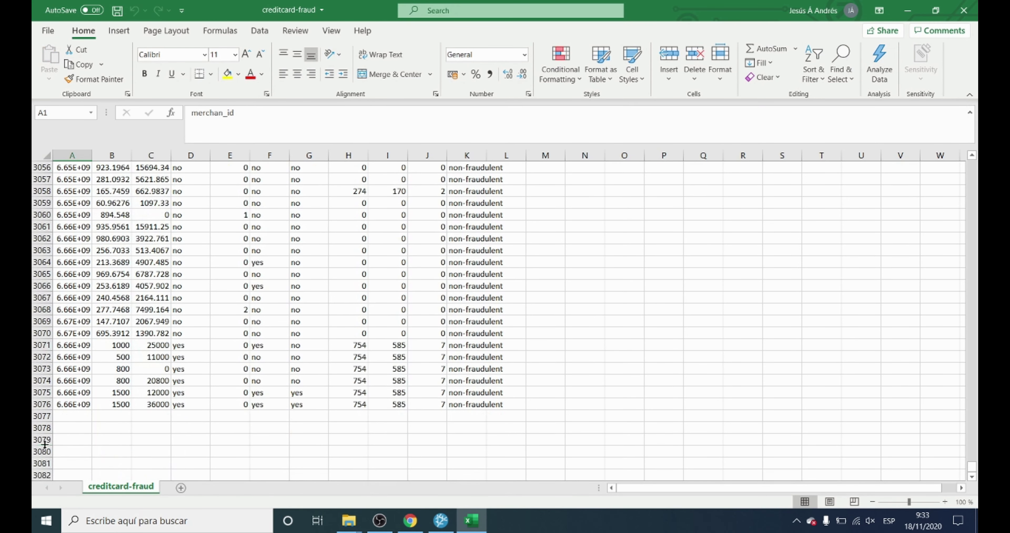
pyautogui.click(41, 404)
pyautogui.moveTo(971, 470); pyautogui.dragTo(971, 164)
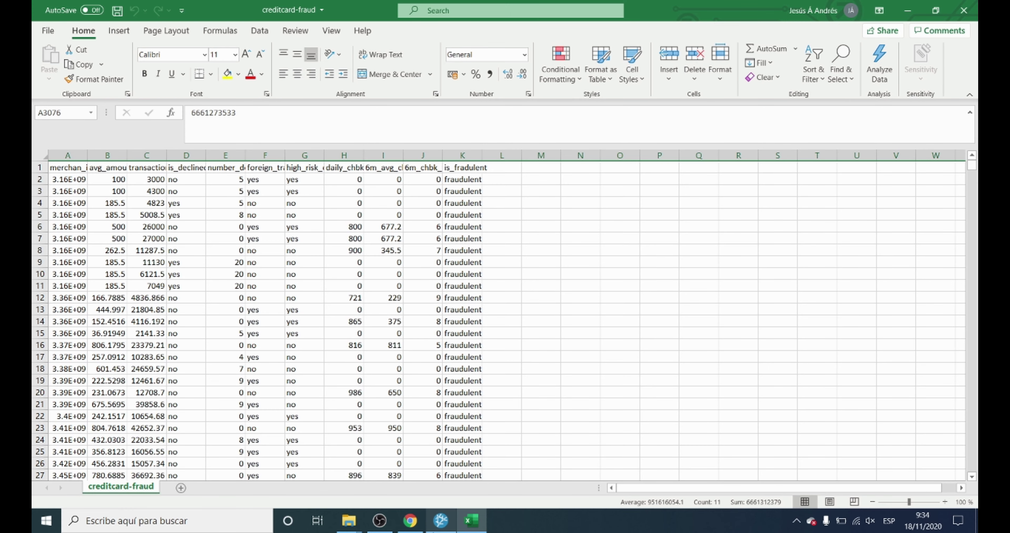
# Step: Create a new Neural Designer classification project saved as fraud-detention
pyautogui.click(438, 524)
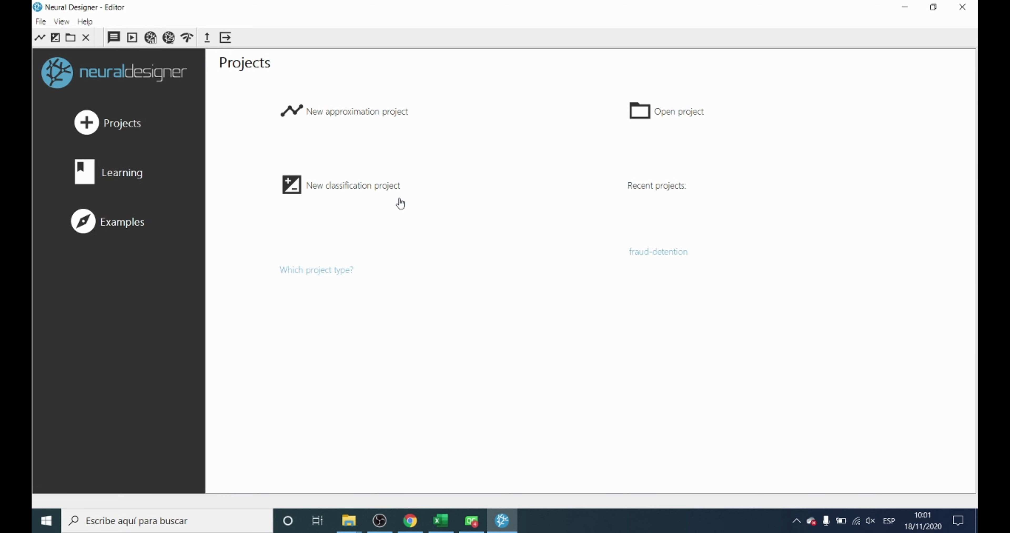
pyautogui.moveTo(399, 204)
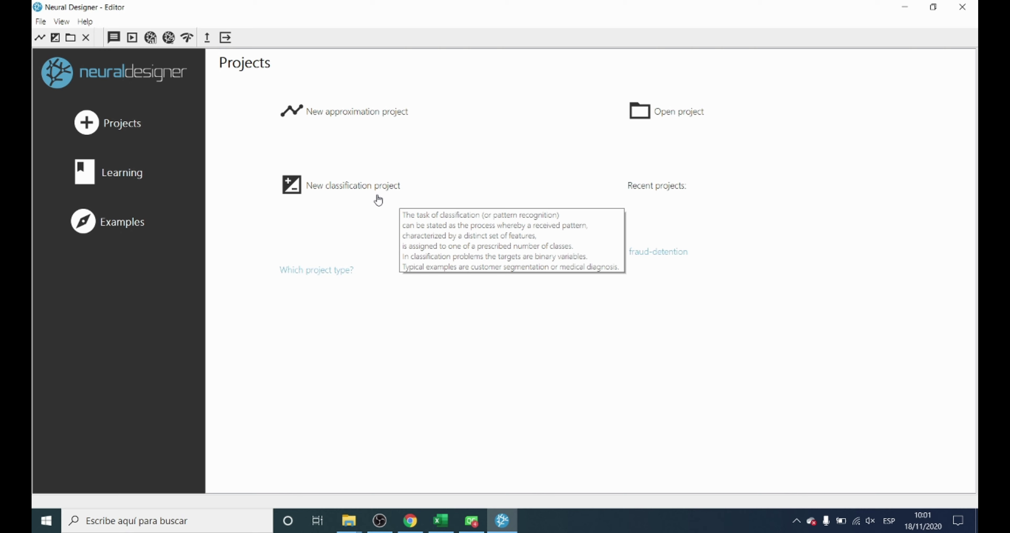
pyautogui.click(338, 196)
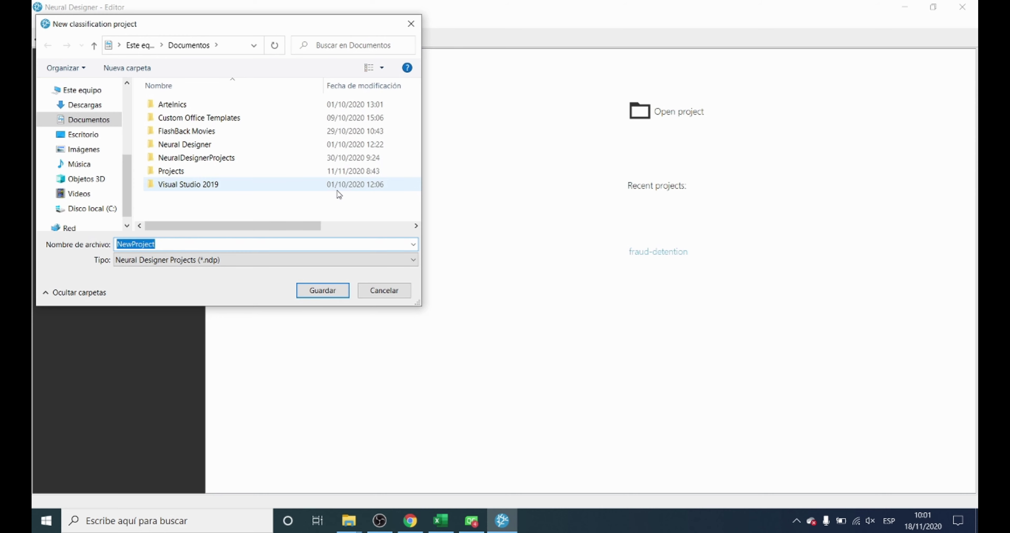
pyautogui.write('fraud-detention')
pyautogui.press('Return')
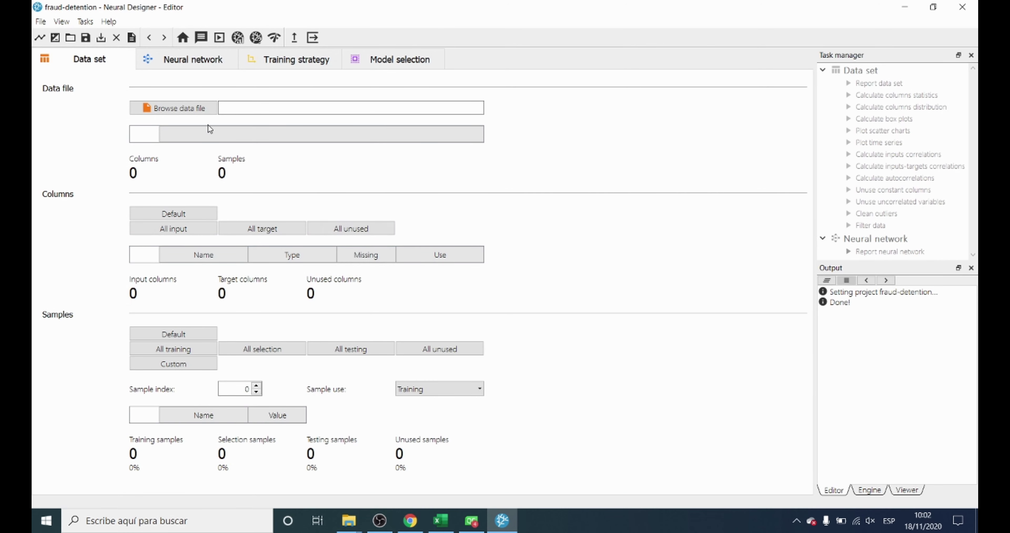
# Step: Import creditcard-fraud.csv as the data set, keeping is_fradulent as the target column
pyautogui.click(188, 113)
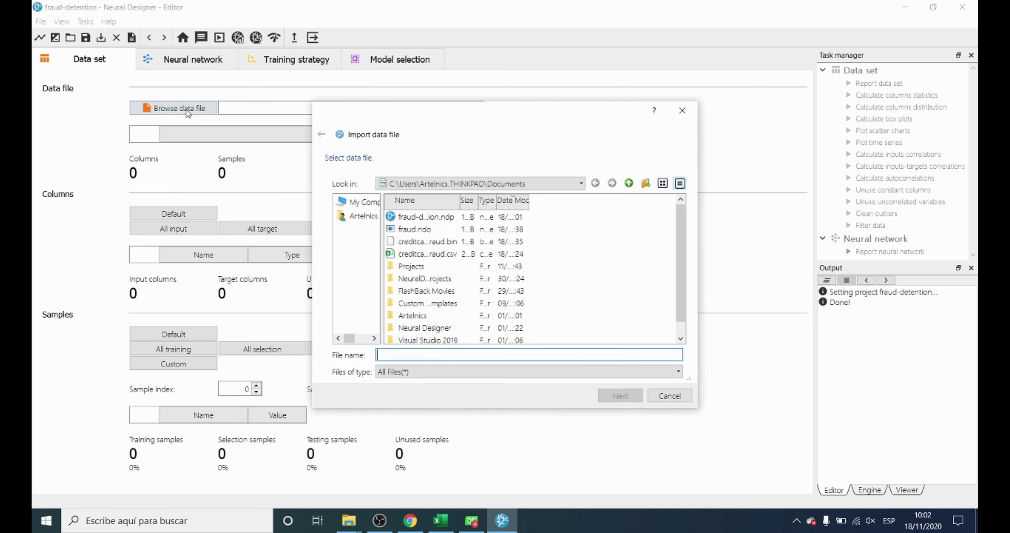
pyautogui.click(425, 254)
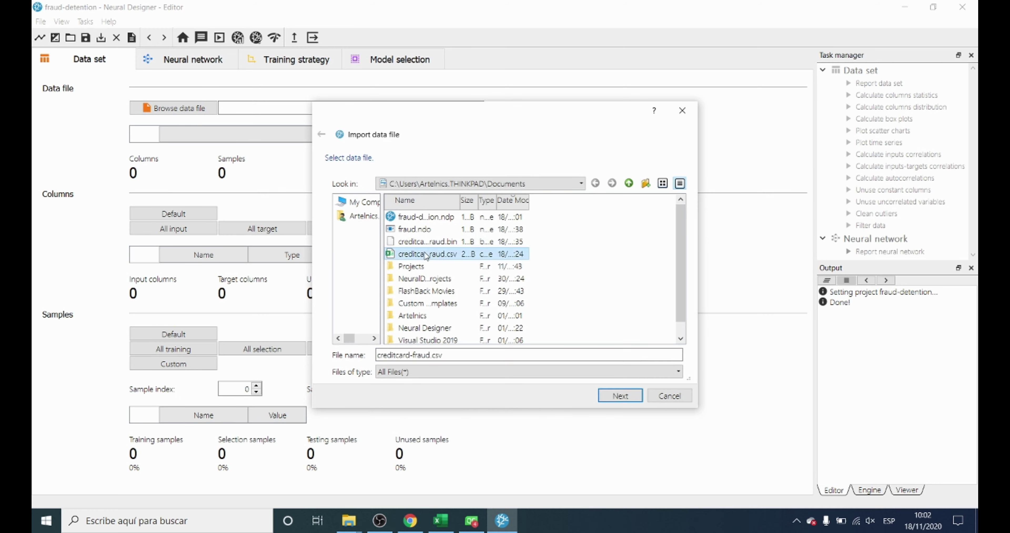
pyautogui.click(619, 396)
pyautogui.click(620, 396)
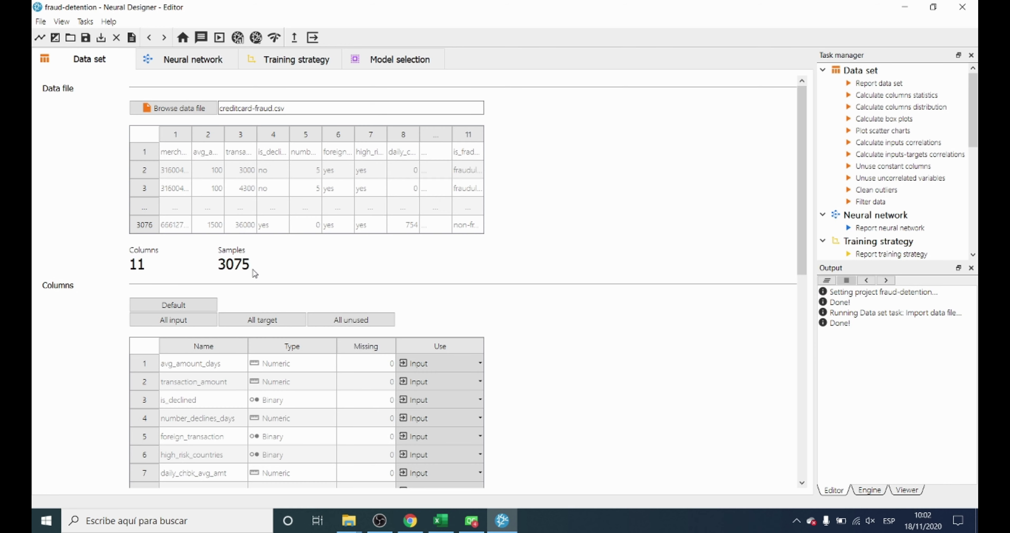
pyautogui.scroll(-3, 253, 273)
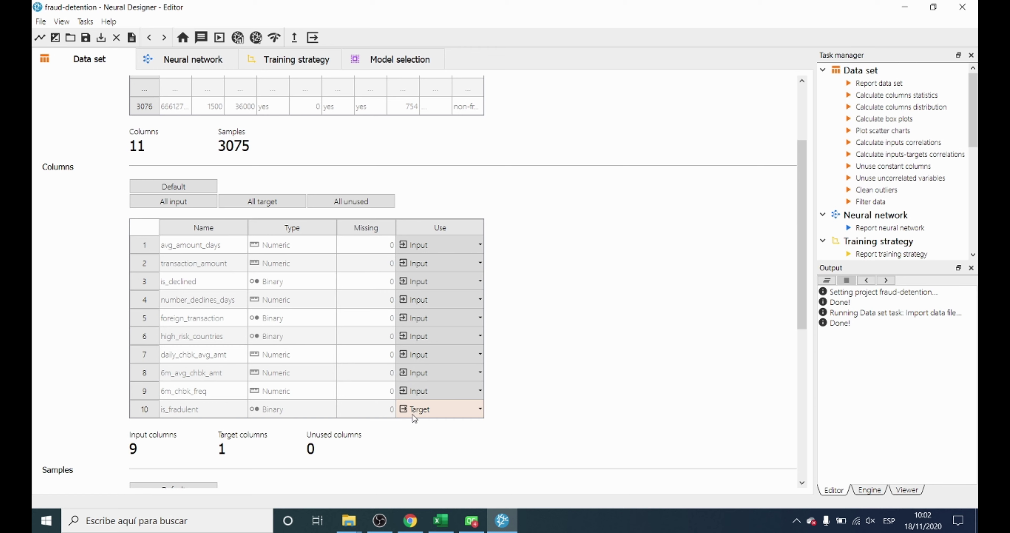
pyautogui.click(428, 411)
pyautogui.click(428, 412)
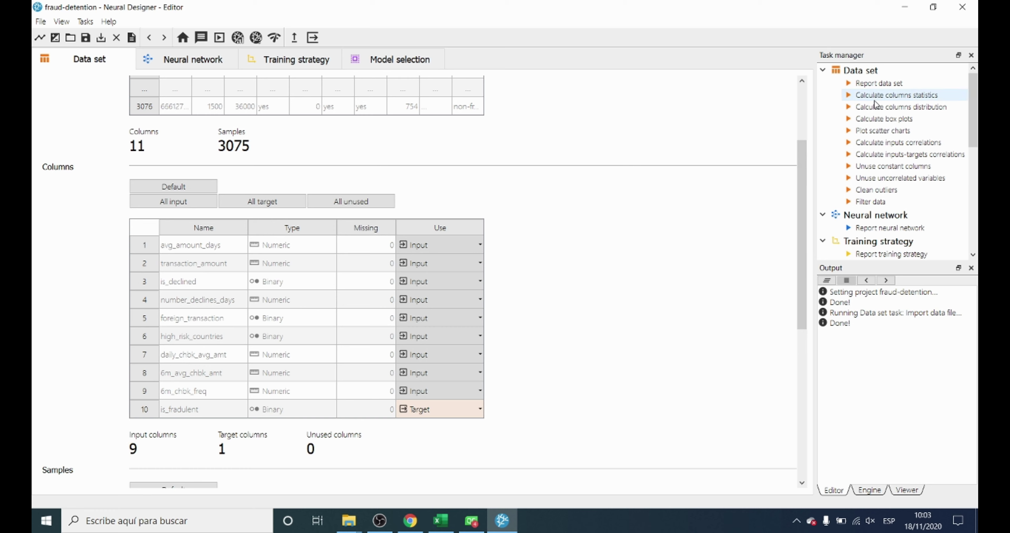
# Step: Calculate column distributions with the default bin count and review the histograms and pie charts
pyautogui.click(882, 112)
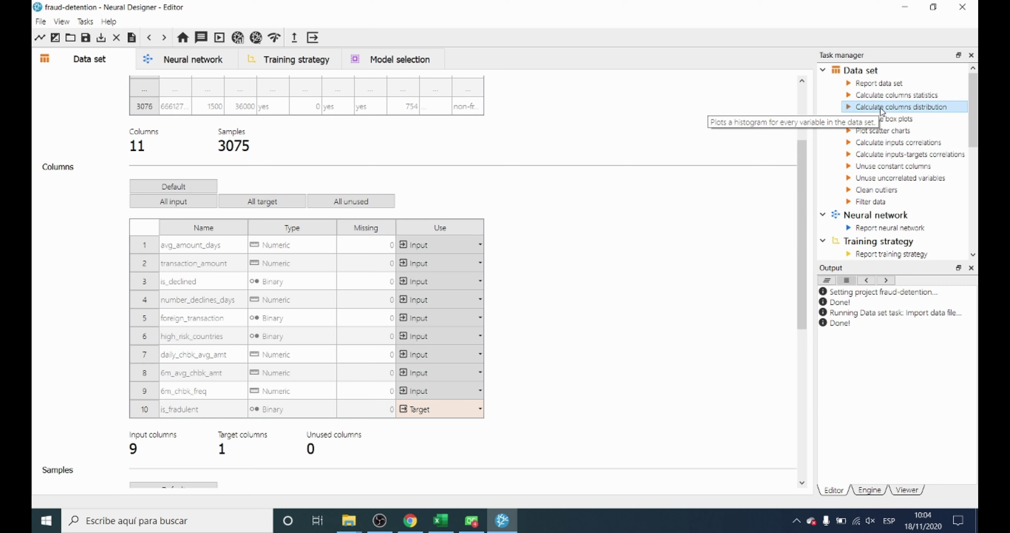
pyautogui.doubleClick(881, 112)
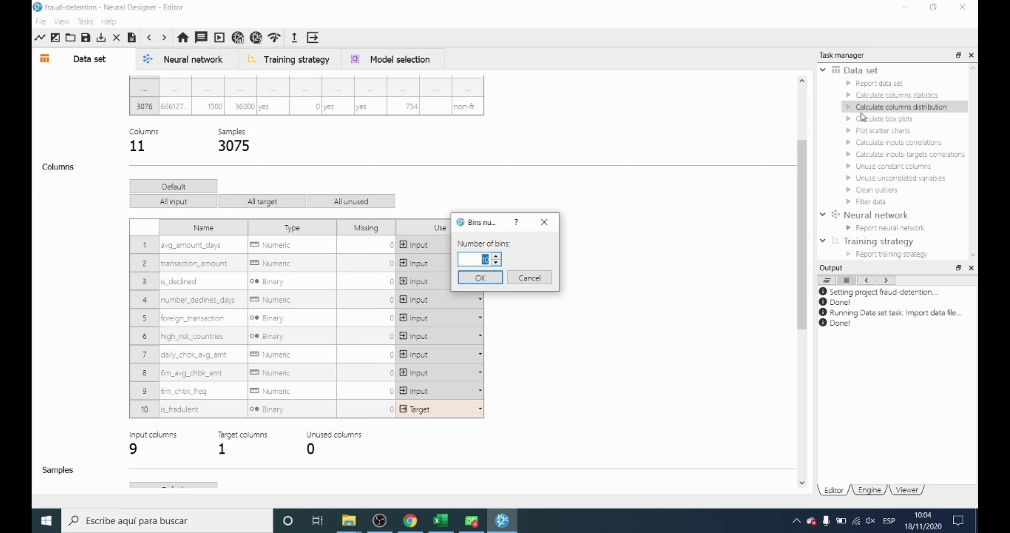
pyautogui.click(481, 278)
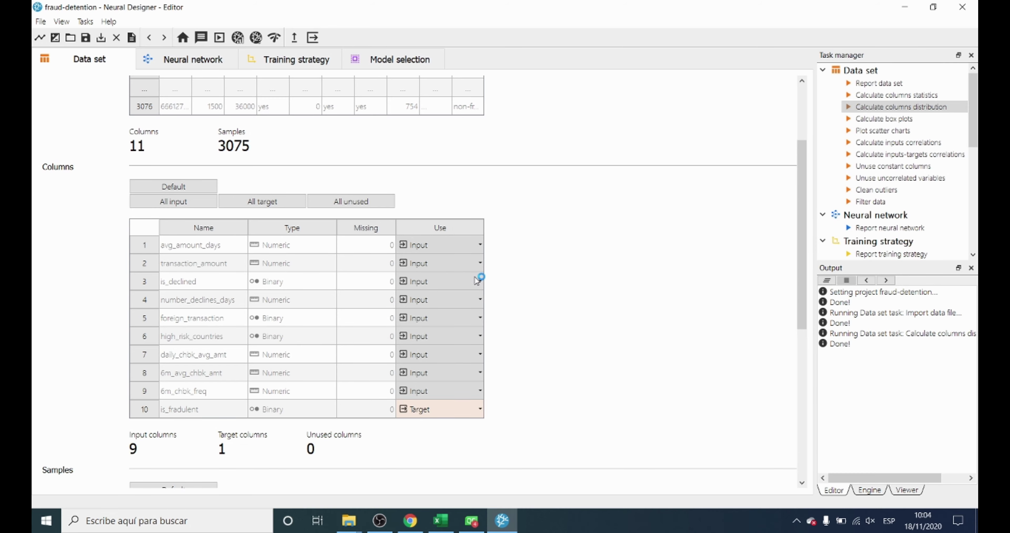
pyautogui.scroll(-2, 595, 289)
pyautogui.scroll(-10, 589, 325)
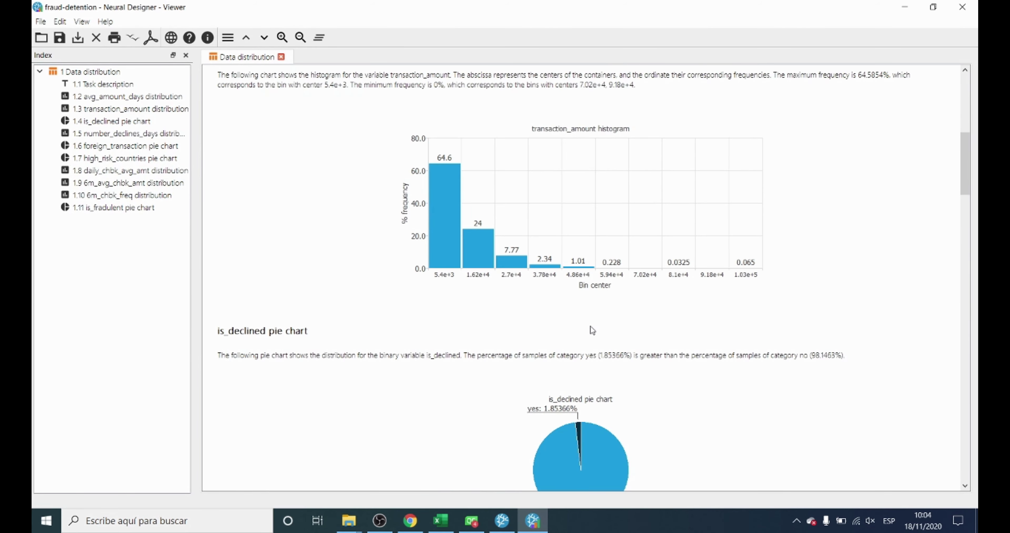
pyautogui.scroll(-10, 591, 329)
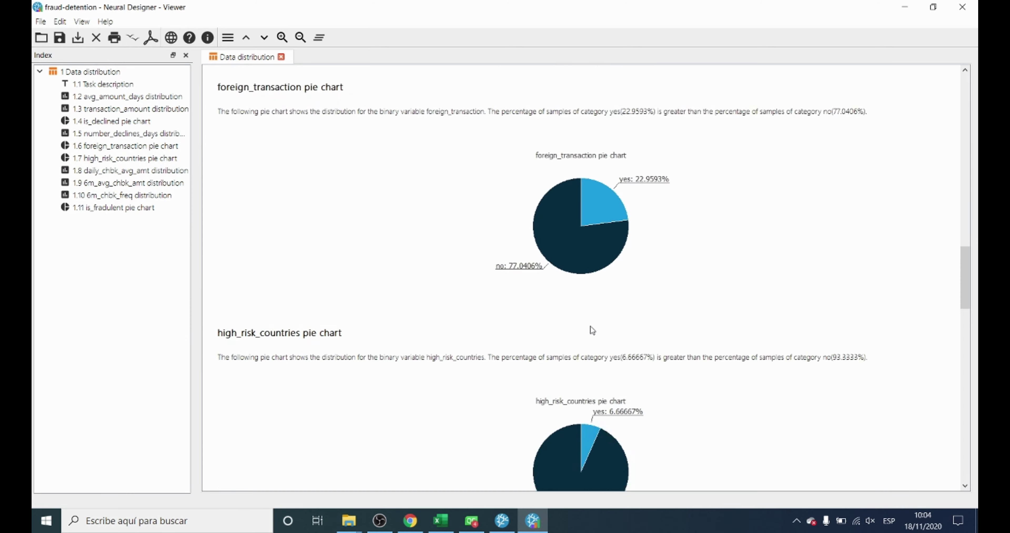
pyautogui.scroll(-6, 590, 326)
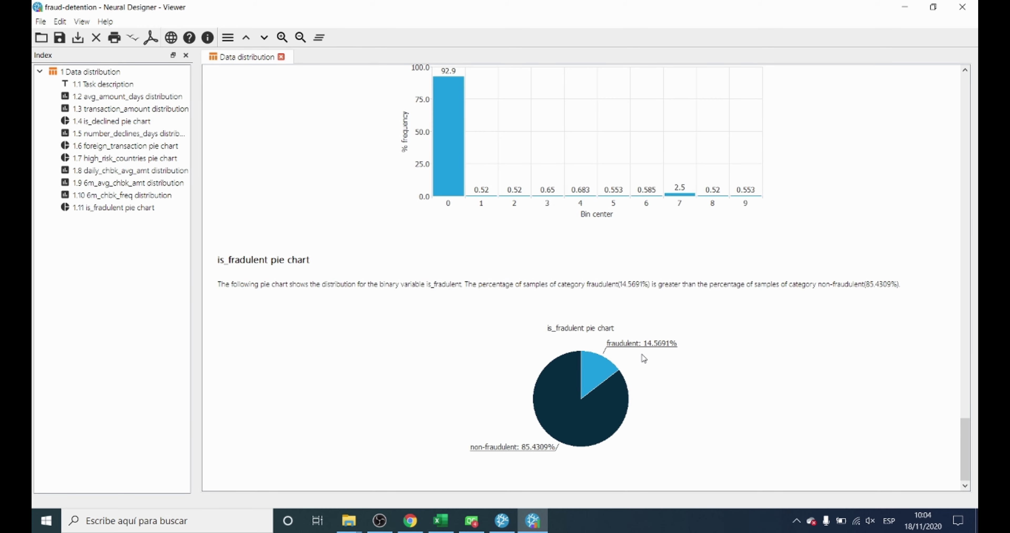
pyautogui.click(502, 519)
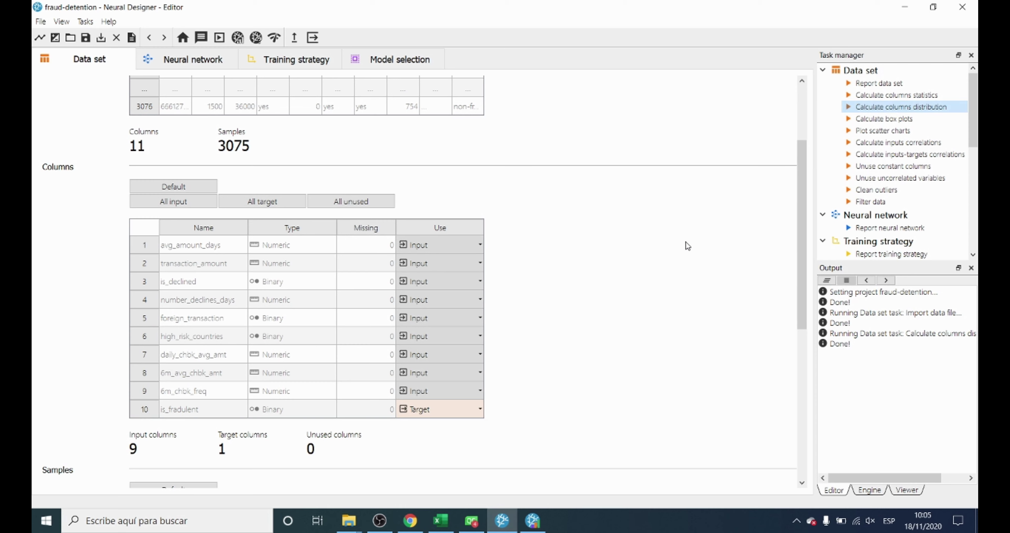
# Step: Calculate inputs-targets correlations, showing high_risk_countries strongest at 0.64 and is_declined at -0.271
pyautogui.moveTo(685, 242)
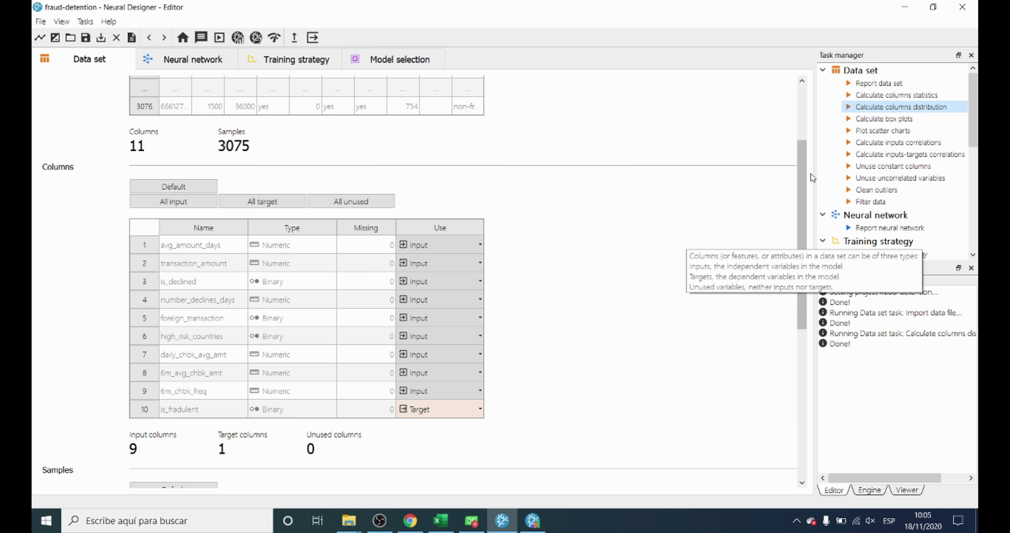
pyautogui.doubleClick(886, 157)
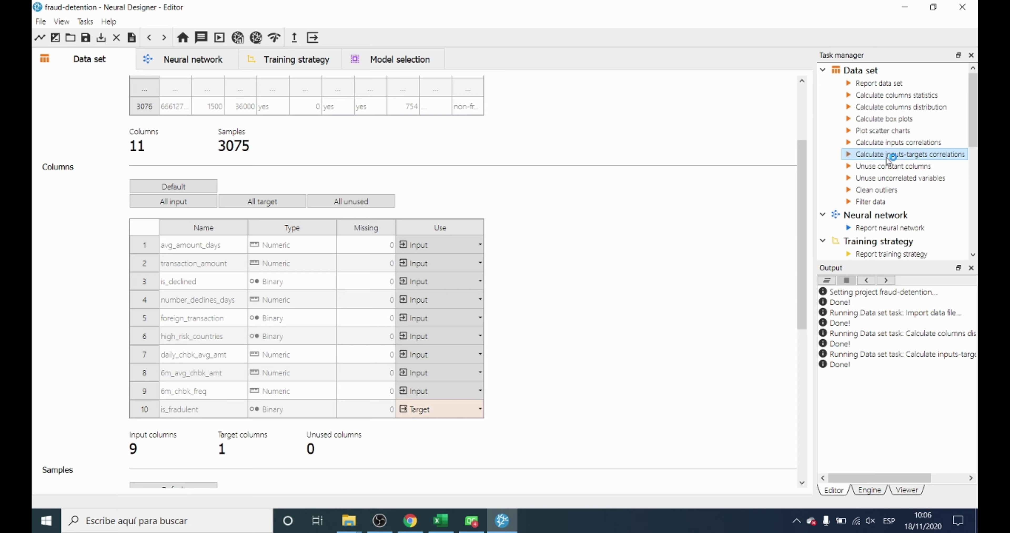
pyautogui.scroll(-10, 766, 272)
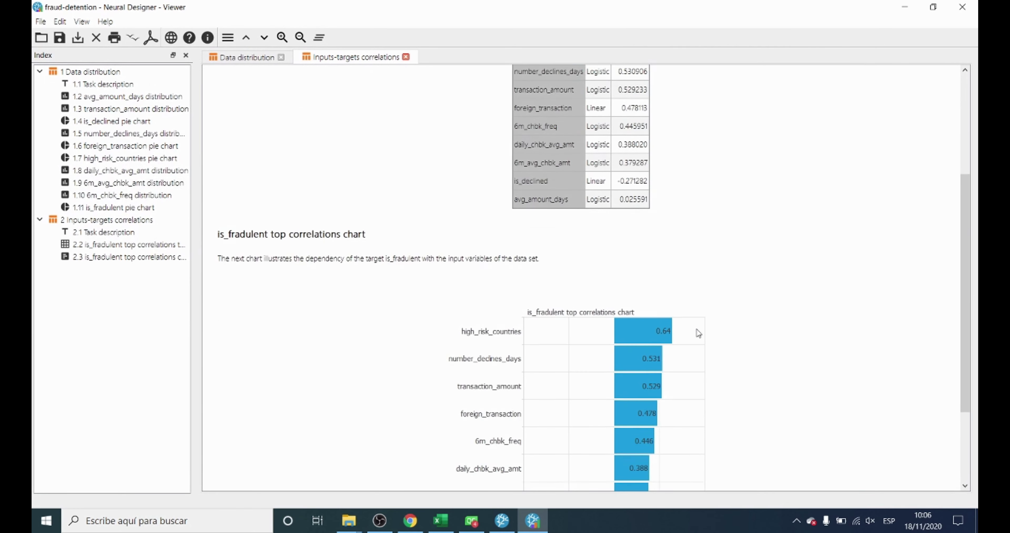
pyautogui.scroll(-1, 651, 336)
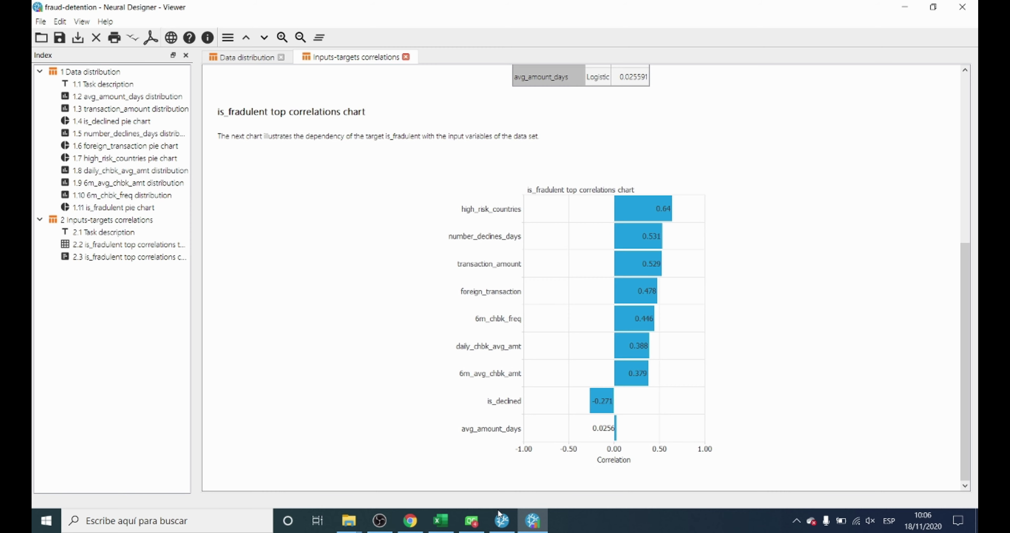
pyautogui.click(499, 521)
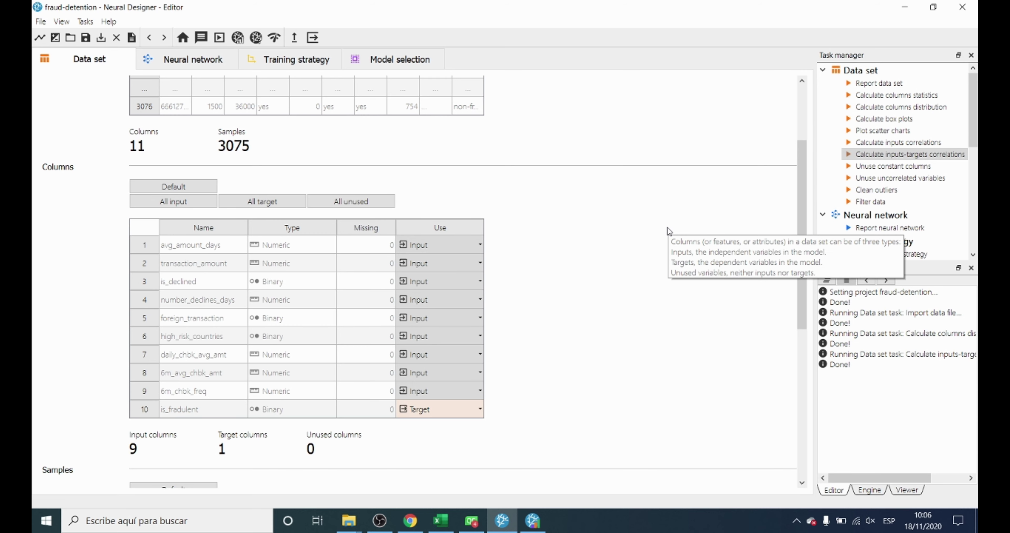
# Step: Adjust the neural network's perceptron layers, keeping one hidden layer and editing its neuron count
pyautogui.click(209, 61)
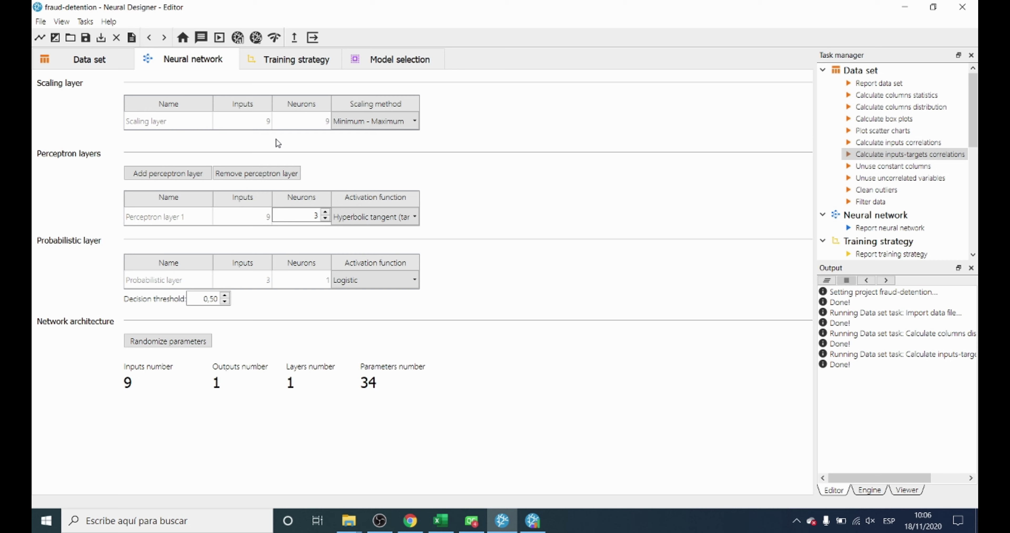
pyautogui.click(185, 175)
pyautogui.click(256, 173)
pyautogui.click(326, 219)
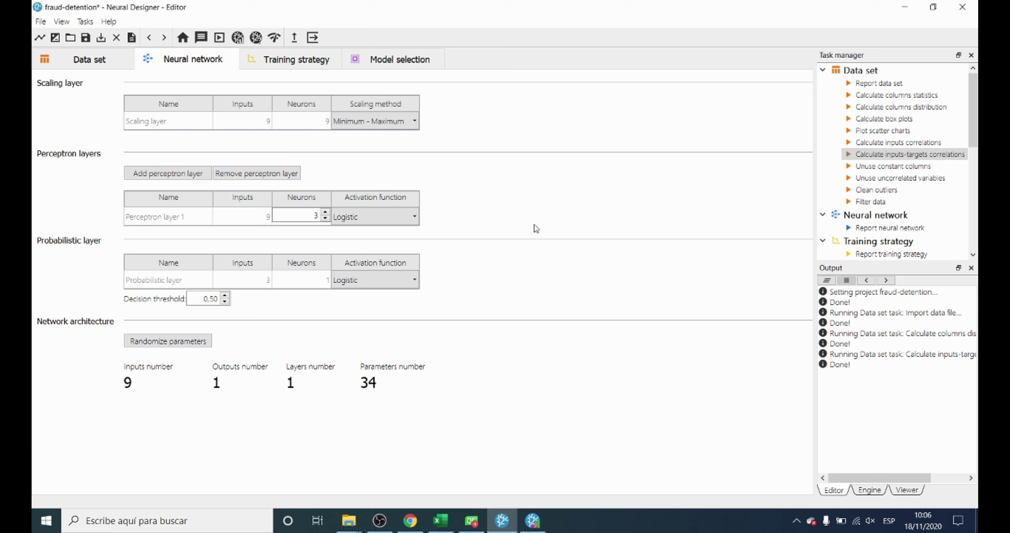
# Step: Generate the neural network report: 9 inputs, 3 logistic hidden neurons, 34 parameters
pyautogui.doubleClick(889, 228)
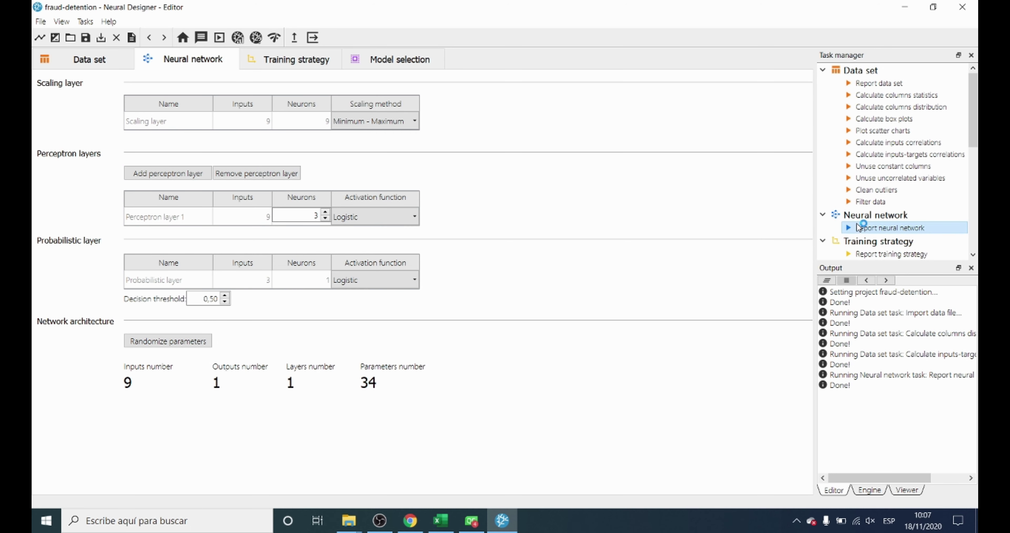
pyautogui.scroll(-15, 611, 289)
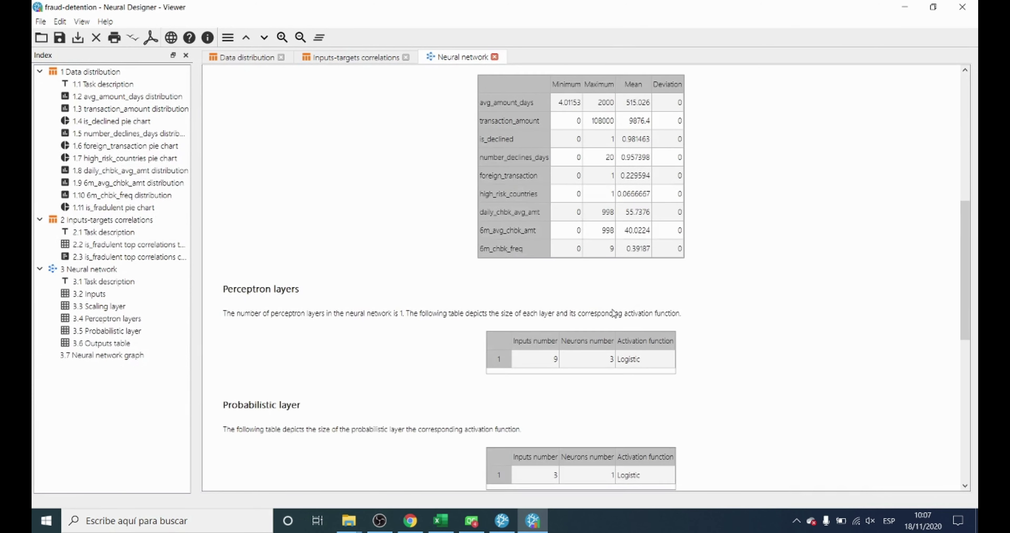
pyautogui.scroll(-3, 612, 312)
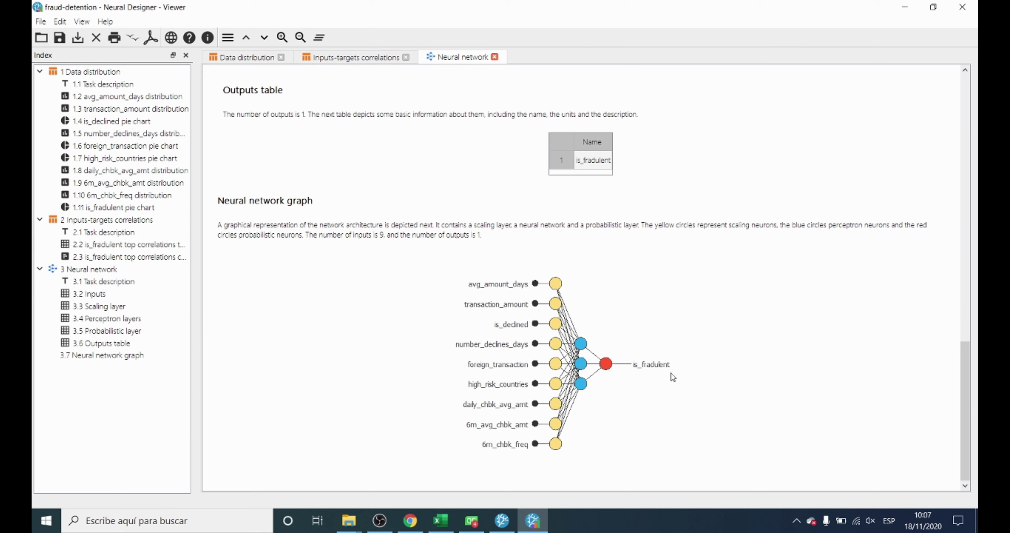
pyautogui.click(503, 523)
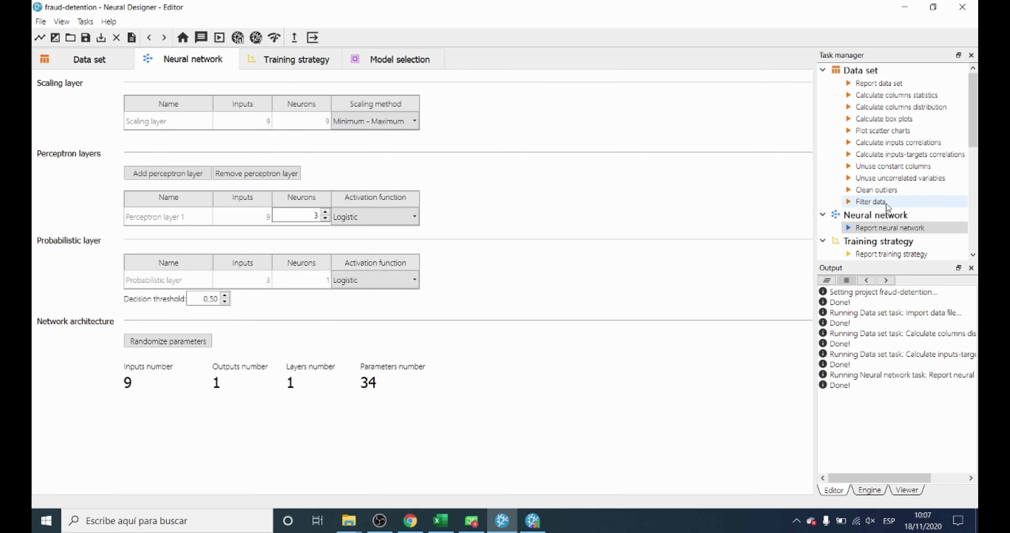
pyautogui.scroll(-3, 872, 214)
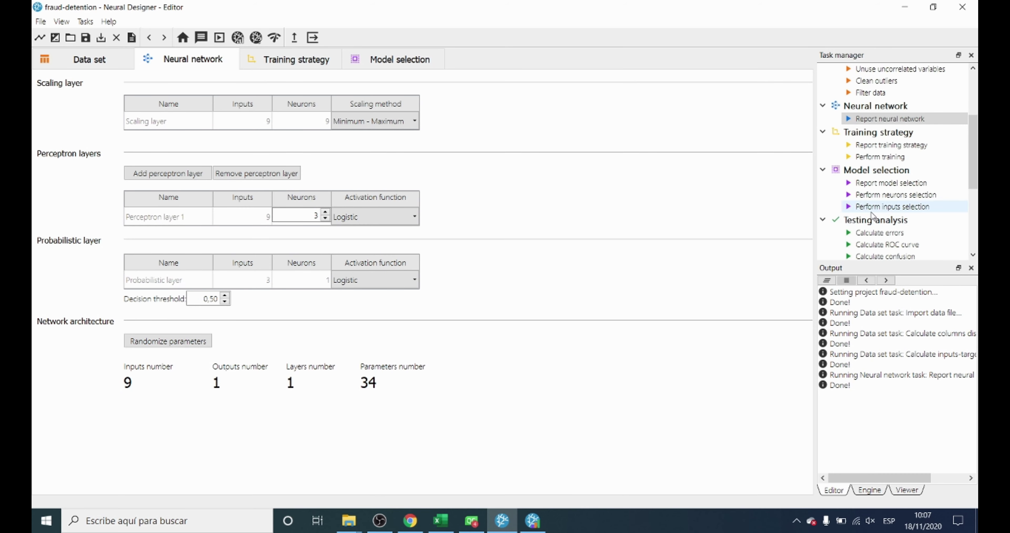
# Step: Train the network with quasi-Newton, reaching 0.0821 training and 0.0672 selection error in 73 epochs
pyautogui.doubleClick(910, 158)
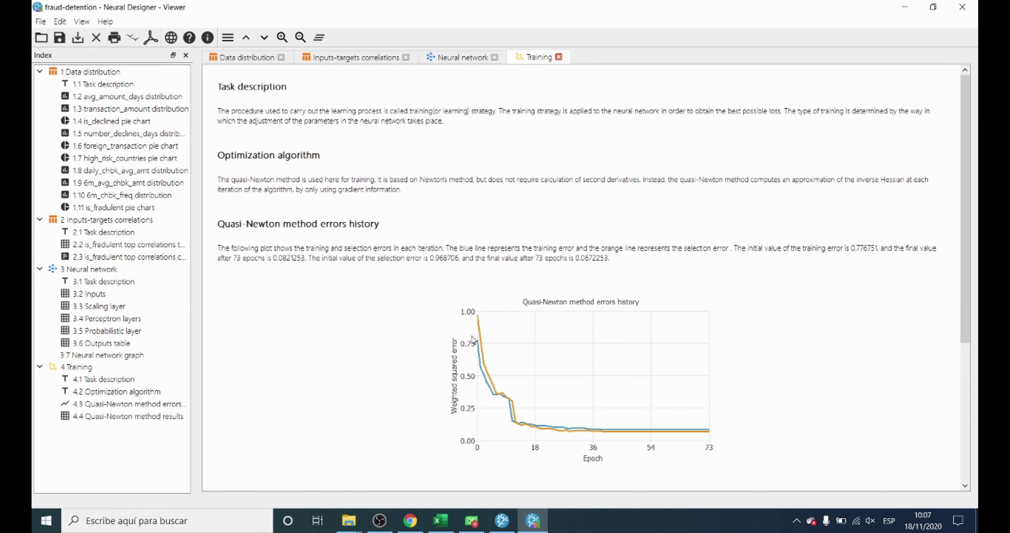
pyautogui.scroll(-3, 707, 430)
pyautogui.scroll(-2, 706, 430)
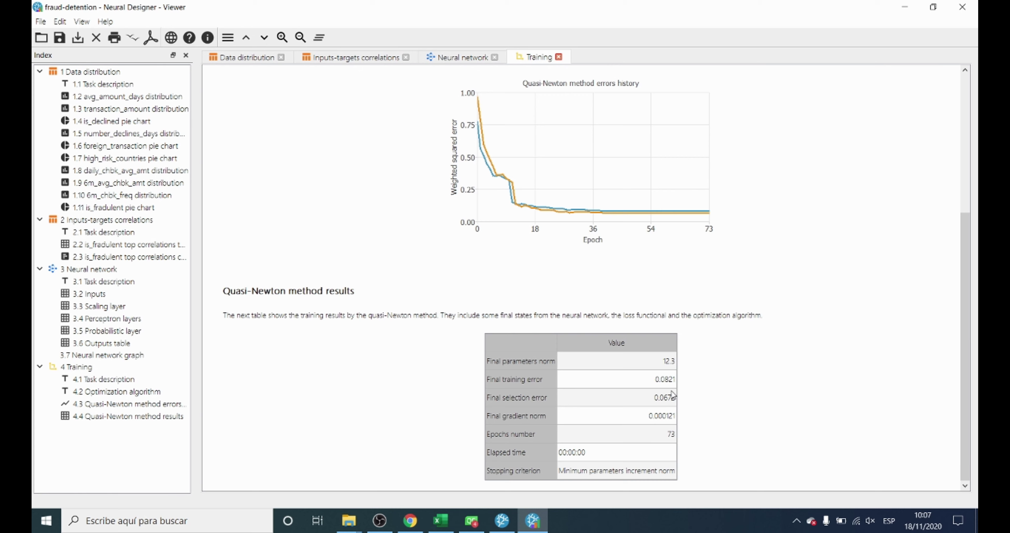
pyautogui.click(655, 396)
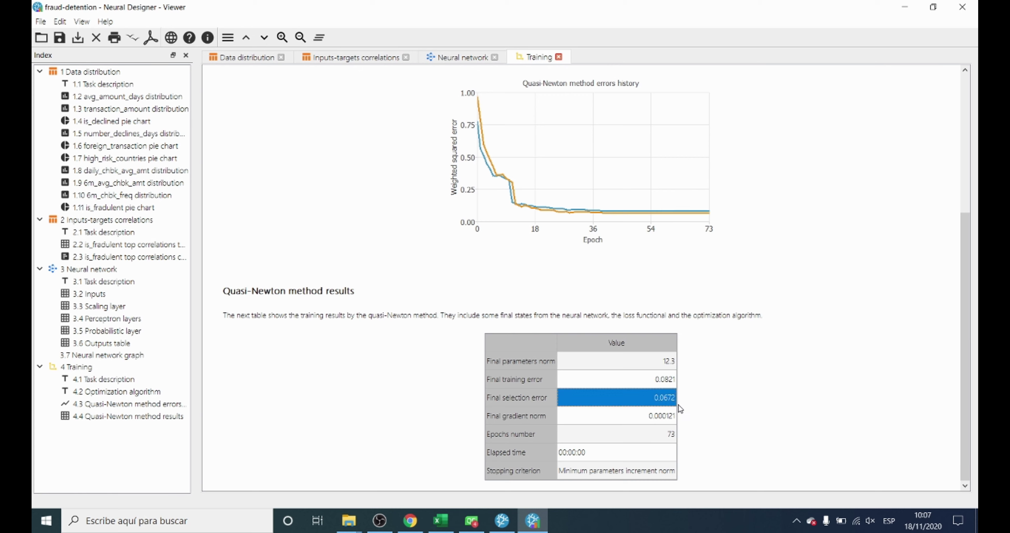
pyautogui.click(506, 524)
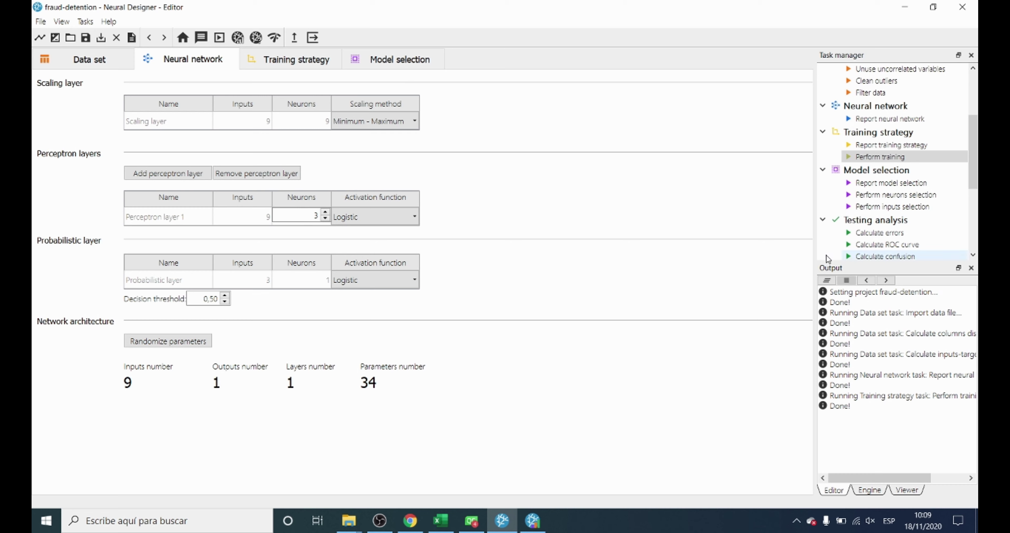
# Step: Calculate the ROC curve under Testing analysis and check its 0.995666 area under curve
pyautogui.scroll(-2, 901, 233)
pyautogui.click(915, 145)
pyautogui.scroll(-1, 912, 148)
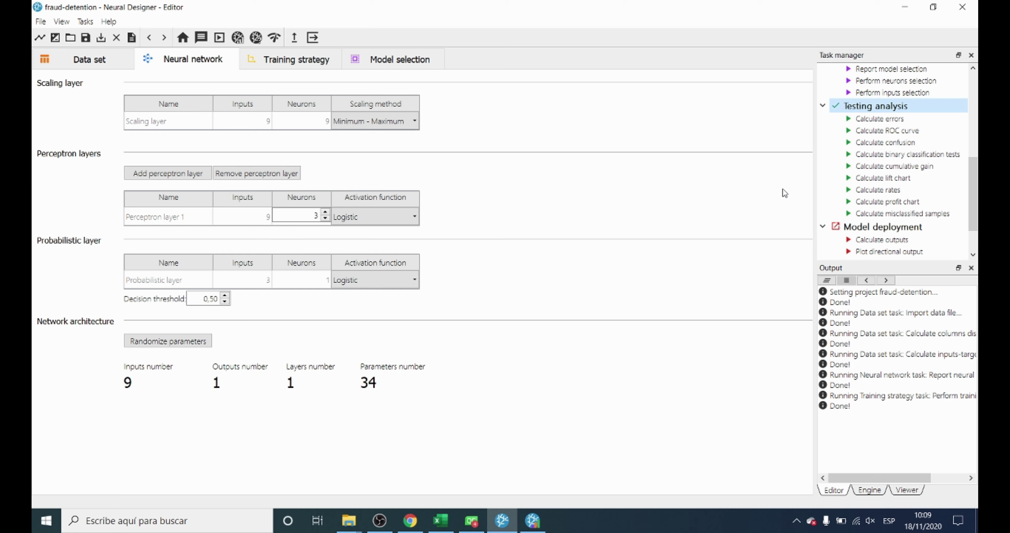
pyautogui.click(892, 131)
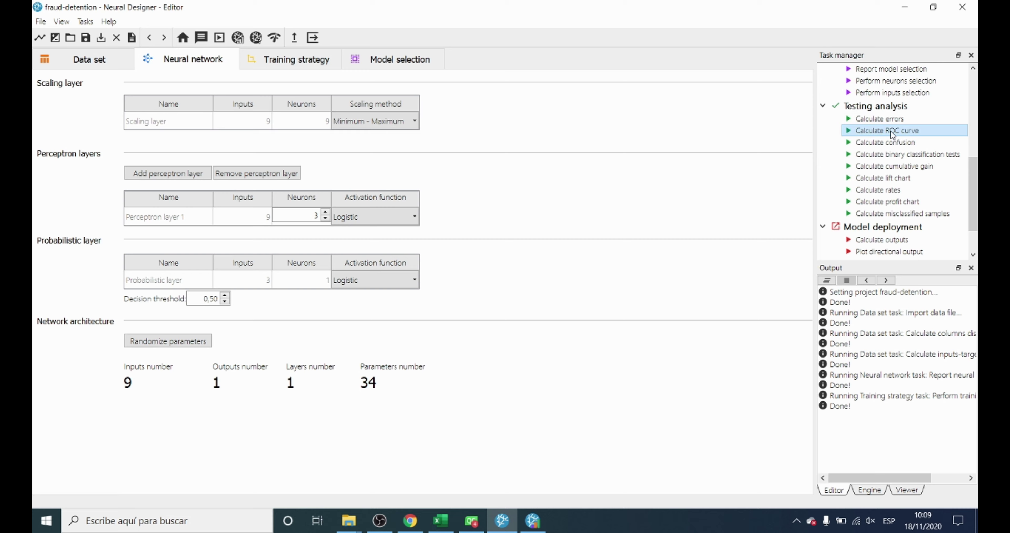
pyautogui.doubleClick(938, 133)
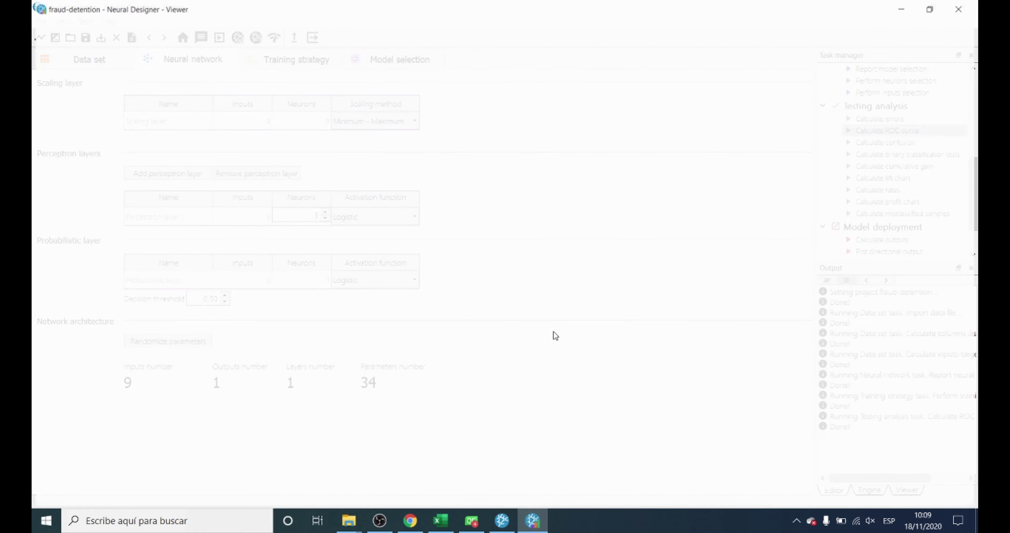
pyautogui.scroll(-3, 551, 361)
pyautogui.click(620, 369)
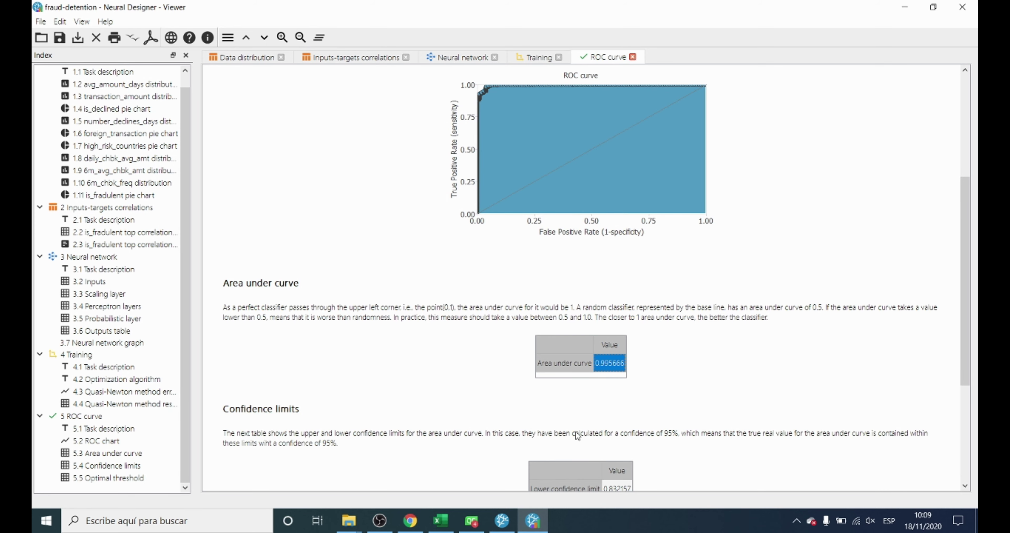
pyautogui.click(500, 519)
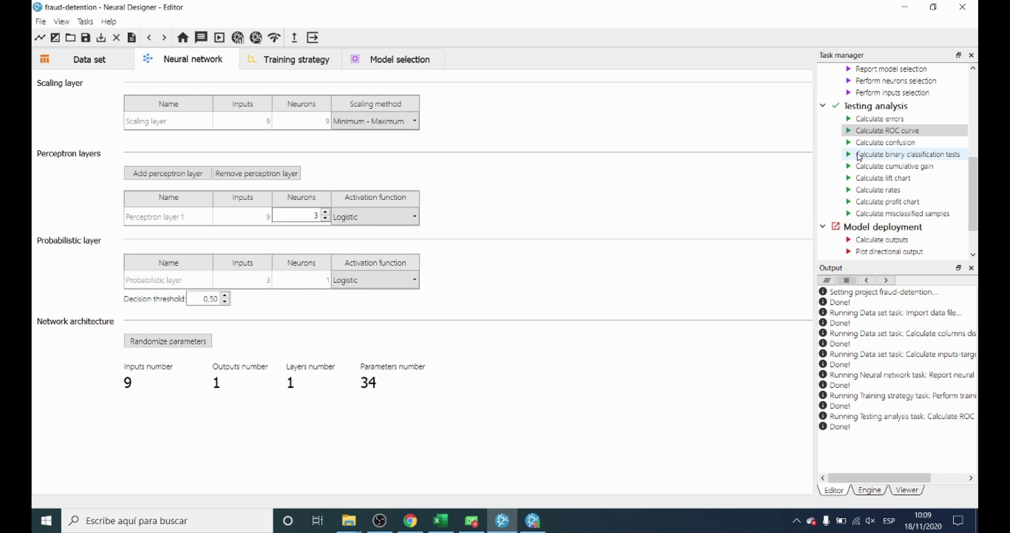
# Step: Calculate the confusion matrix and inspect the 96 and 505 correctly predicted cells
pyautogui.doubleClick(884, 145)
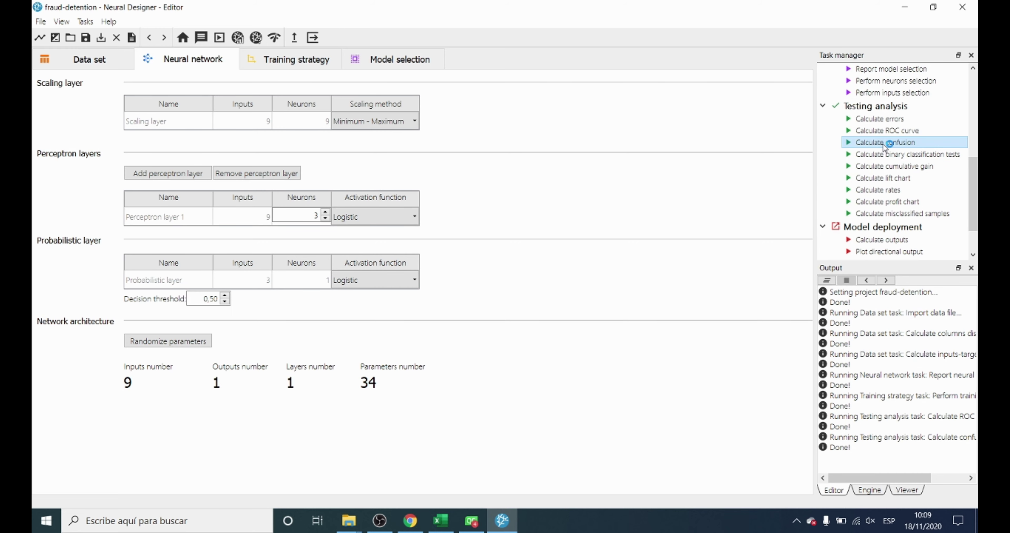
pyautogui.click(566, 342)
pyautogui.click(638, 358)
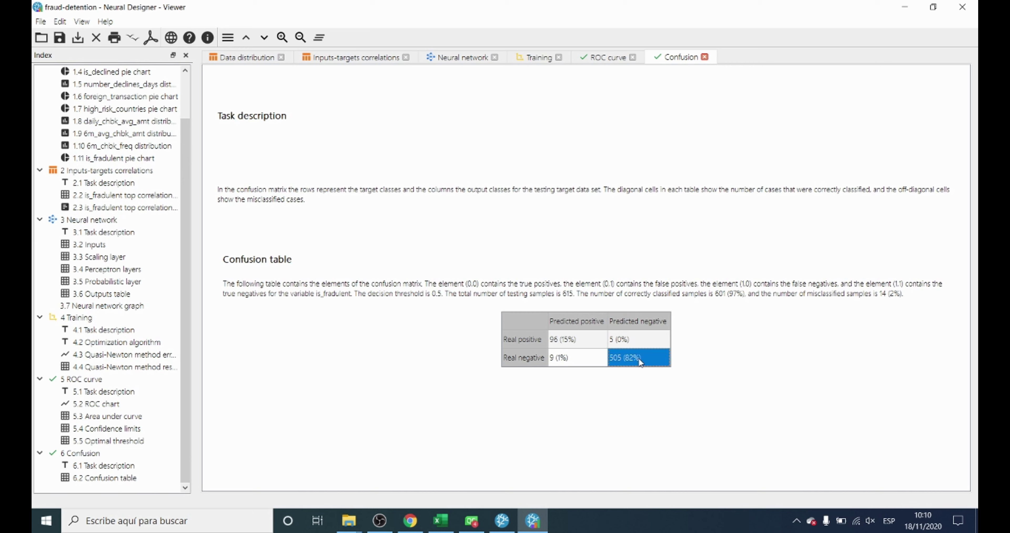
pyautogui.click(593, 343)
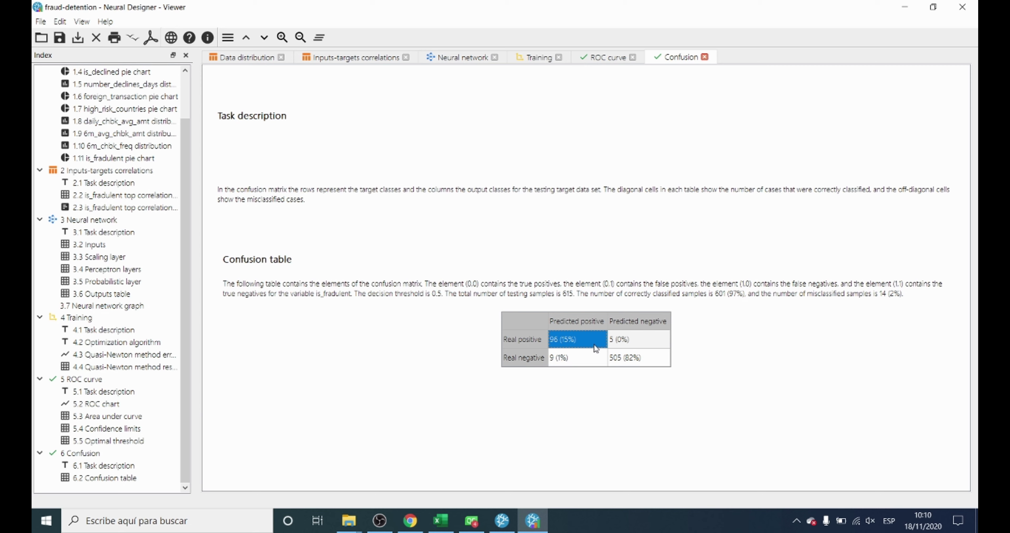
pyautogui.click(622, 360)
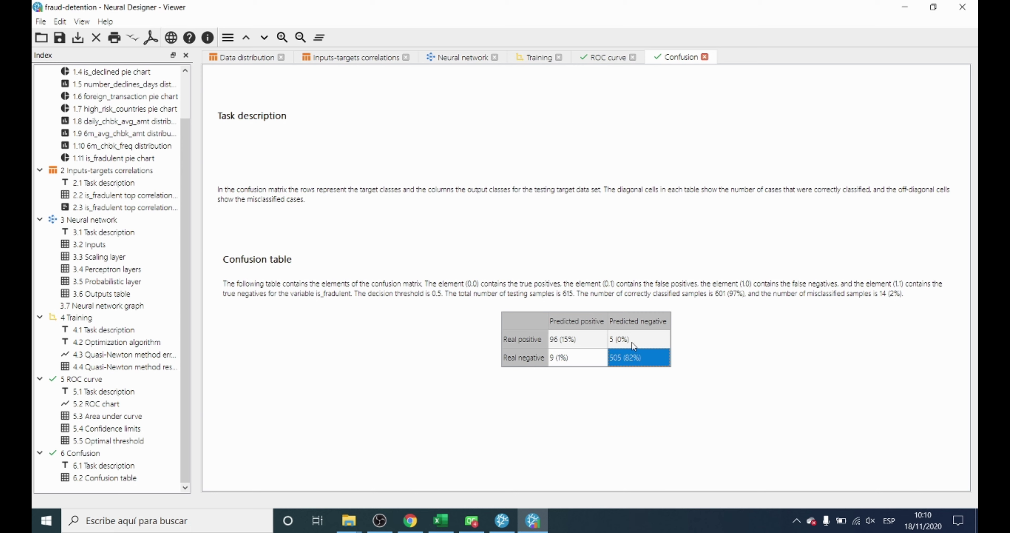
# Step: Inspect the 5 and 9 misclassified cells of the confusion table
pyautogui.click(623, 341)
pyautogui.click(572, 358)
pyautogui.click(625, 338)
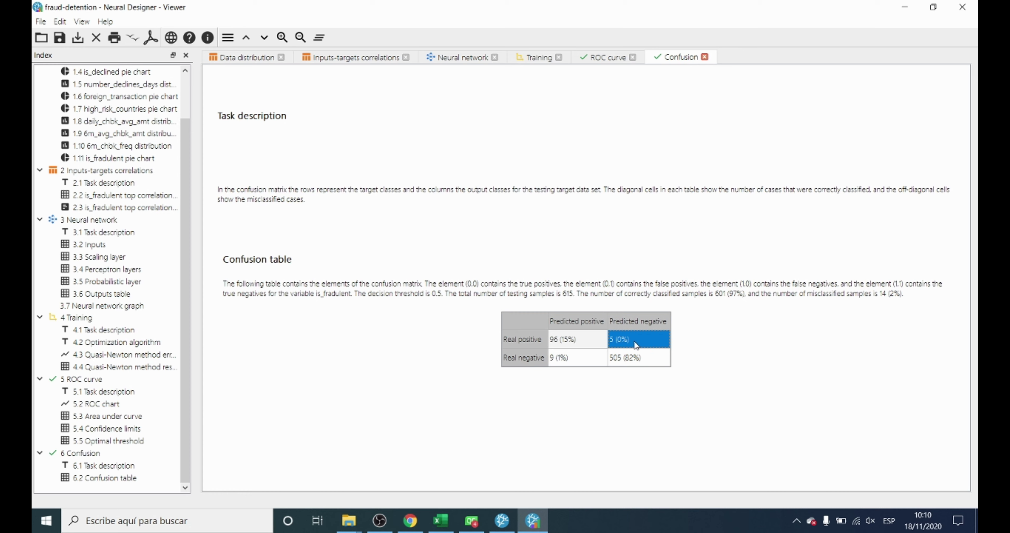
pyautogui.click(580, 360)
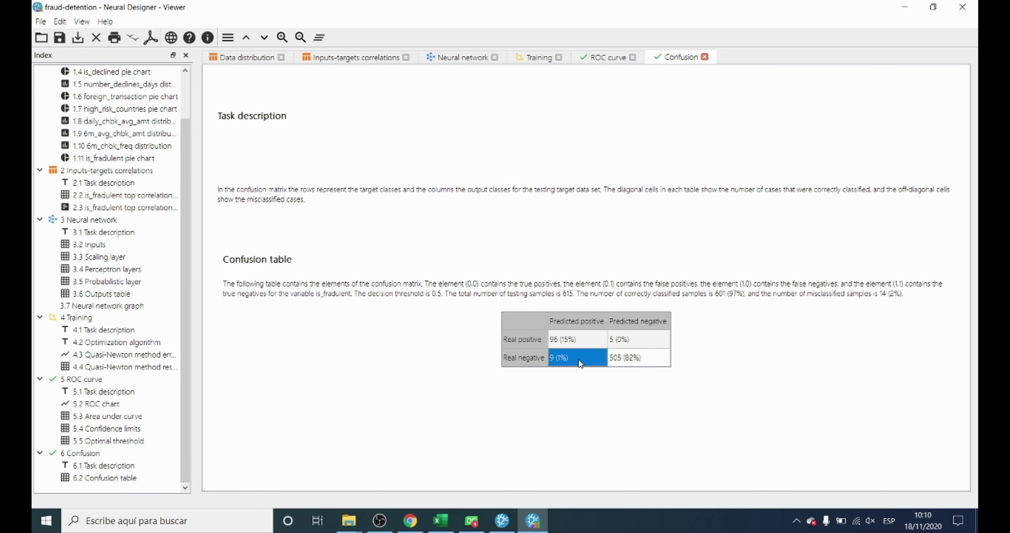
pyautogui.click(501, 527)
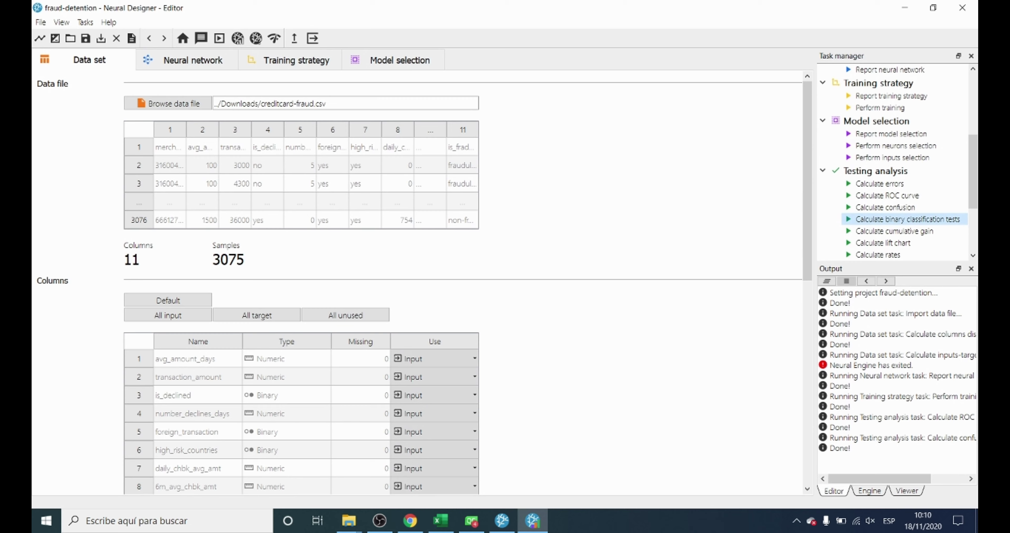
# Step: Compute binary classification tests and check accuracy 0.973984 and sensitivity 0.949367
pyautogui.doubleClick(866, 221)
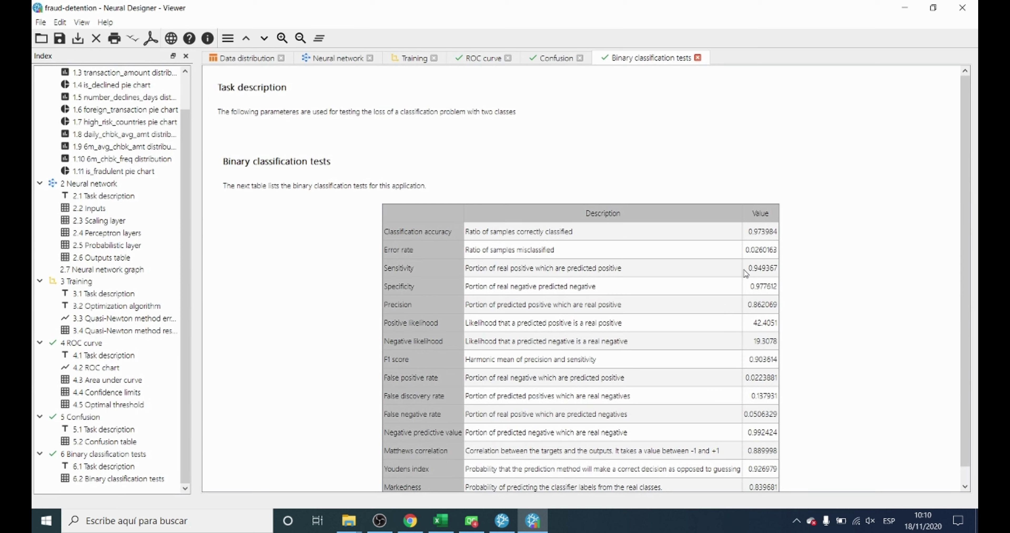
pyautogui.click(443, 268)
pyautogui.click(766, 271)
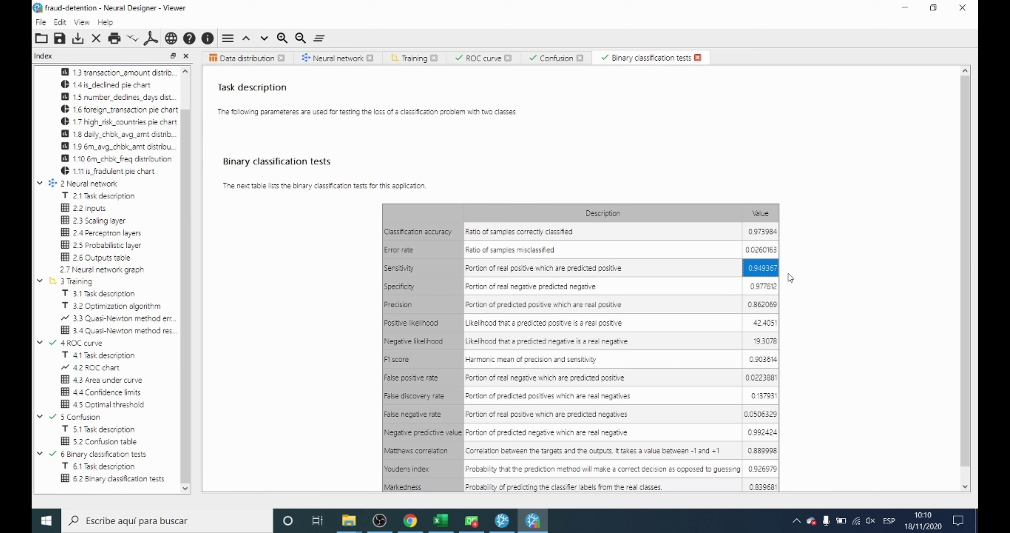
pyautogui.scroll(-1, 788, 273)
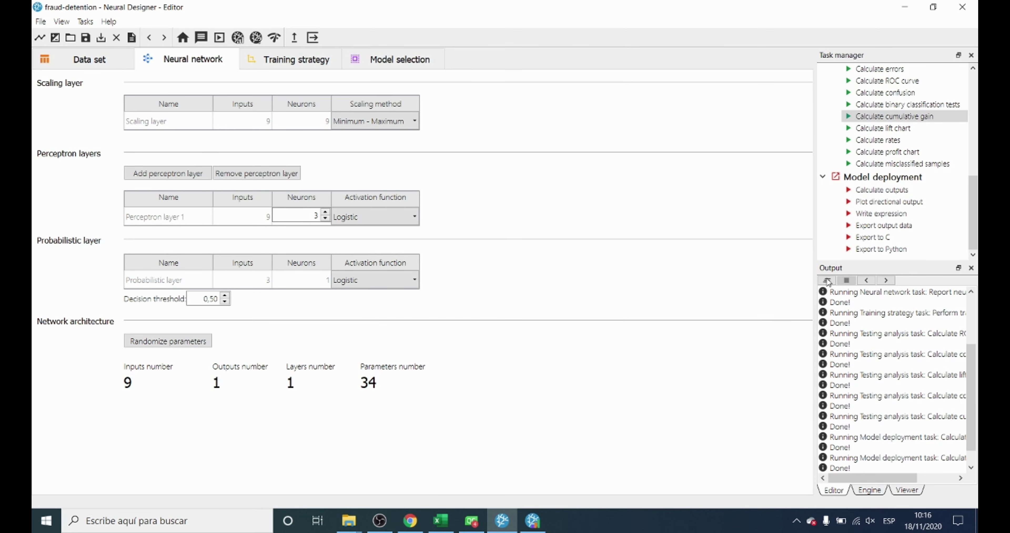
# Step: Open the Calculate outputs inputs and set avg_amount_days to 500 and transaction_amount to 1000
pyautogui.doubleClick(889, 190)
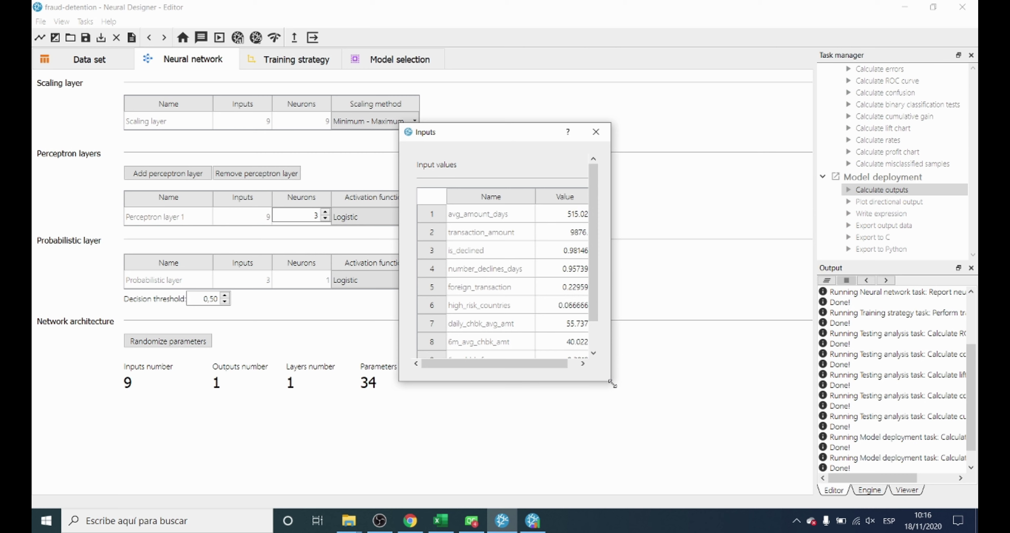
pyautogui.moveTo(612, 384); pyautogui.dragTo(694, 422)
pyautogui.doubleClick(564, 215)
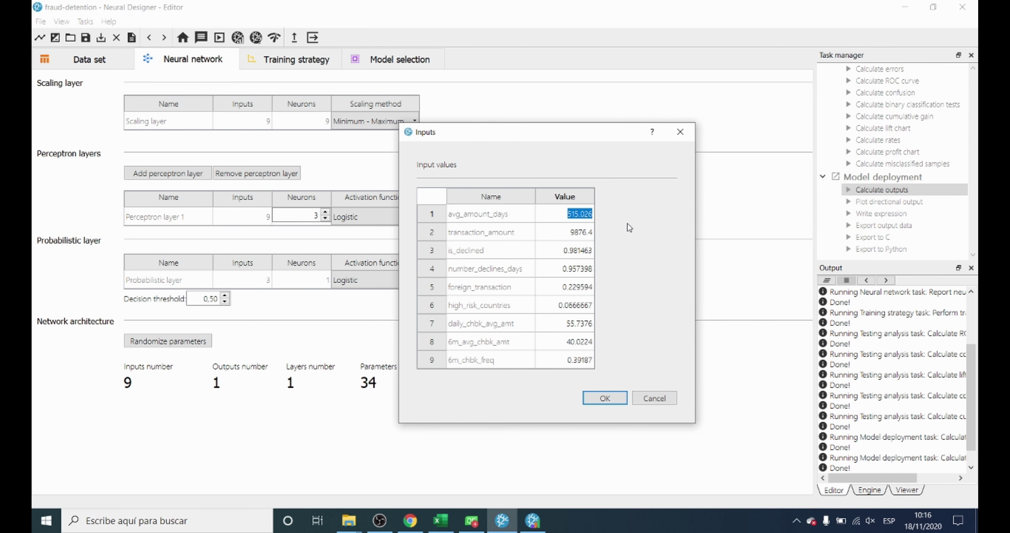
pyautogui.write('500')
pyautogui.press('Tab')
pyautogui.write('1000')
pyautogui.press('Tab')
# Step: Set is_declined, number_declines_days, foreign_transaction and high_risk_countries each to 1
pyautogui.click(559, 252)
pyautogui.doubleClick(559, 252)
pyautogui.write('1')
pyautogui.click(559, 268)
pyautogui.doubleClick(559, 268)
pyautogui.write('1')
pyautogui.doubleClick(555, 286)
pyautogui.write('1')
pyautogui.doubleClick(553, 305)
pyautogui.write('1')
# Step: Set daily_chbk_avg_amt to 55, 6m_avg_chbk_amt to 40 and 6m_chbk_freq to 12
pyautogui.doubleClick(563, 323)
pyautogui.write('55')
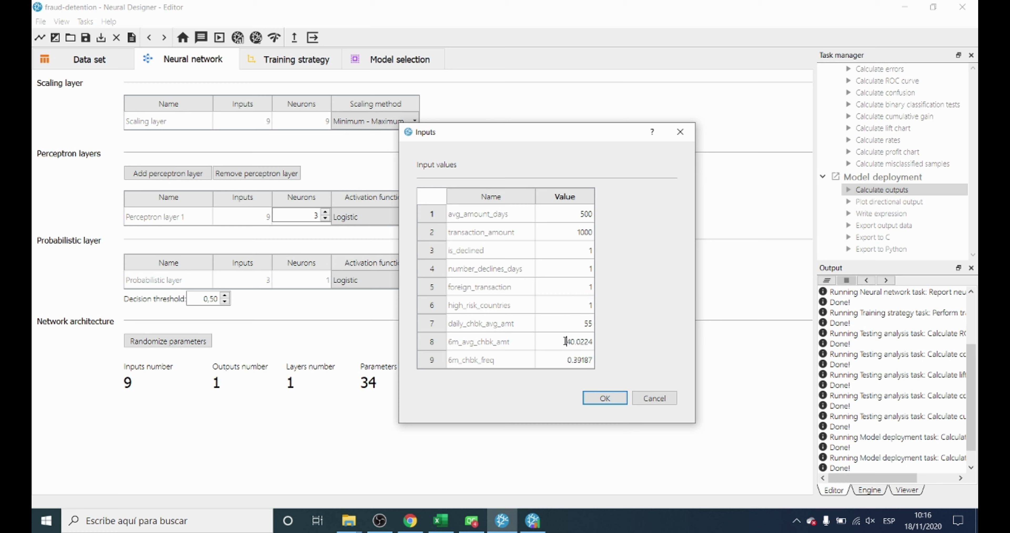
pyautogui.doubleClick(566, 341)
pyautogui.write('40')
pyautogui.doubleClick(568, 359)
pyautogui.write('12')
# Step: Calculate the outputs, check the predicted is_fradulent of 0.87643671, and return to the editor
pyautogui.click(606, 398)
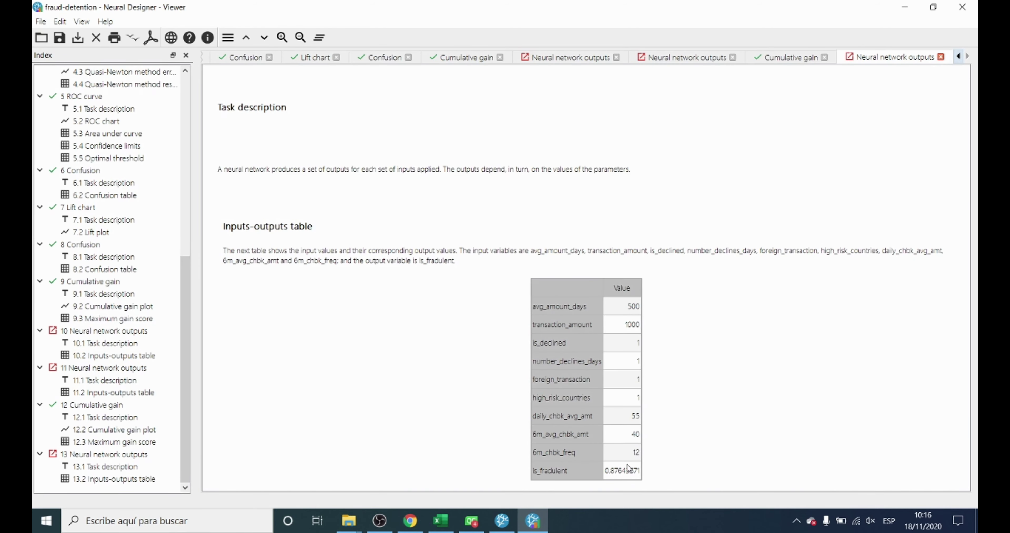
pyautogui.click(632, 474)
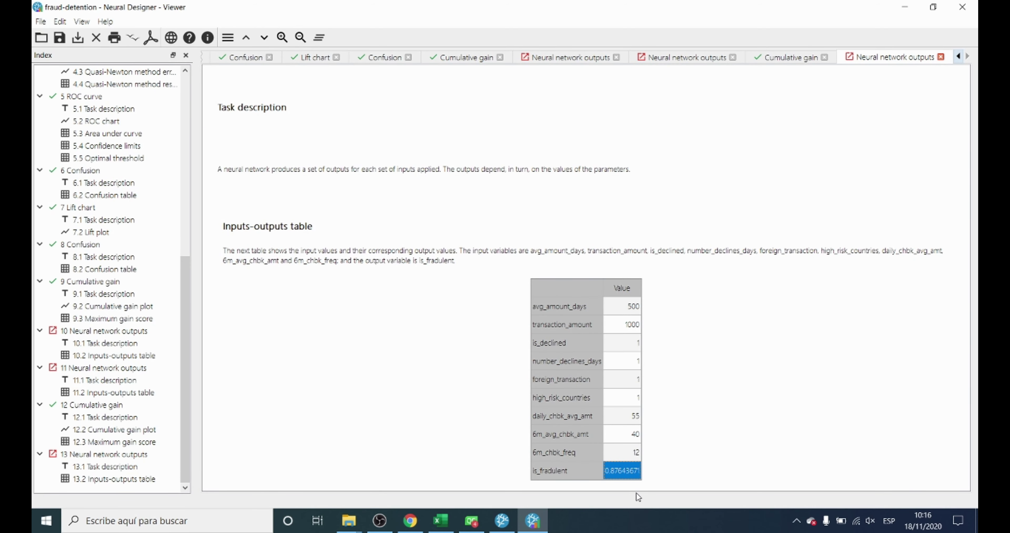
pyautogui.click(501, 520)
# Step: Look through the deployment tasks: write expression, Python export and C export
pyautogui.click(894, 213)
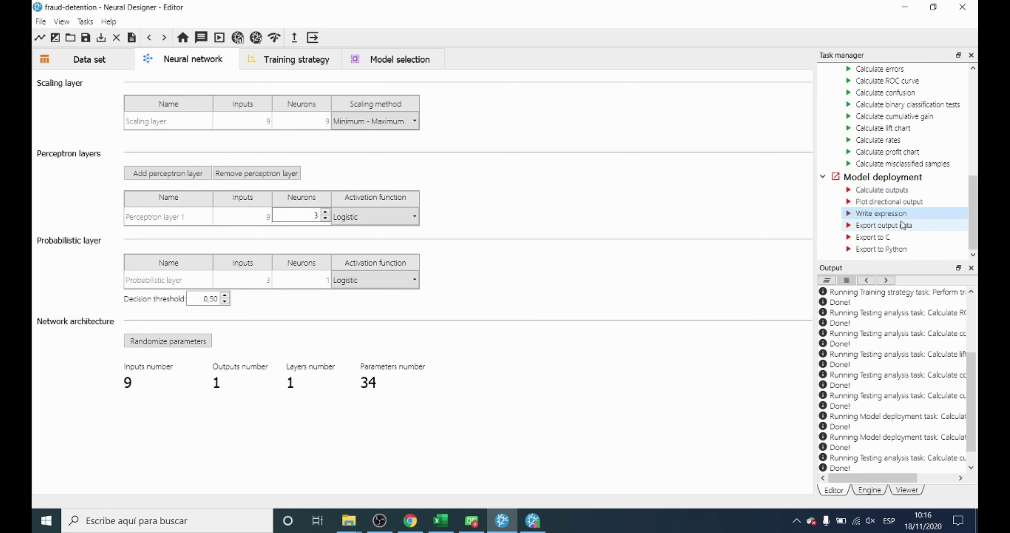
pyautogui.click(909, 244)
pyautogui.click(908, 238)
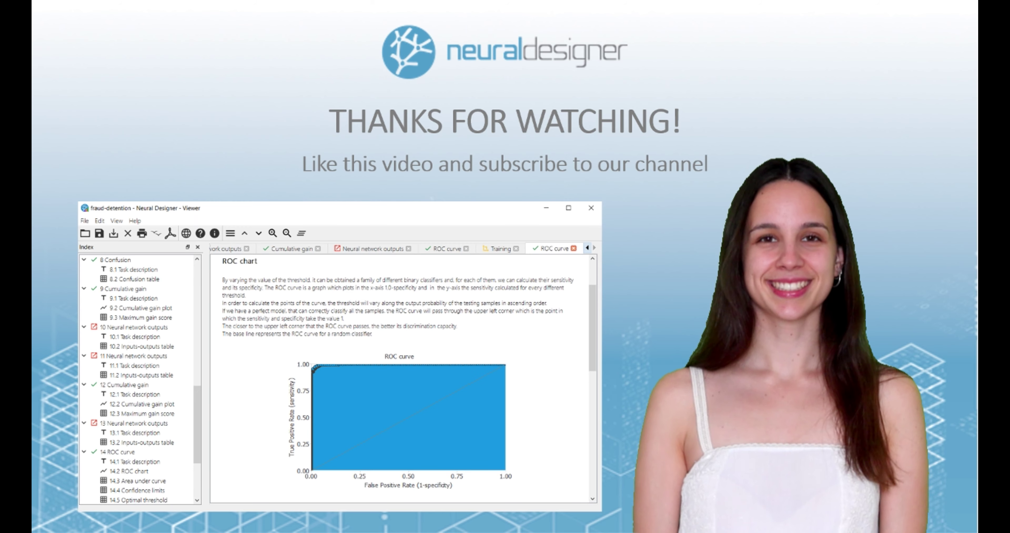